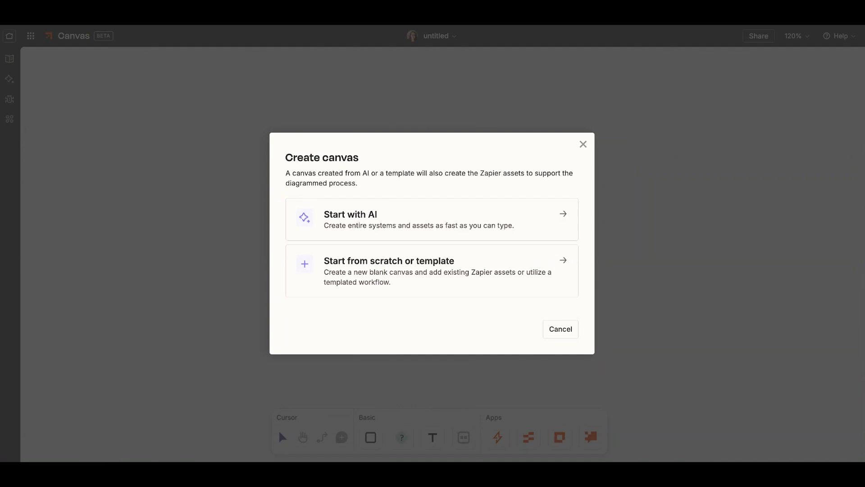
- Start a blank canvas without a template and title its first step "User fills out form"
click(422, 273)
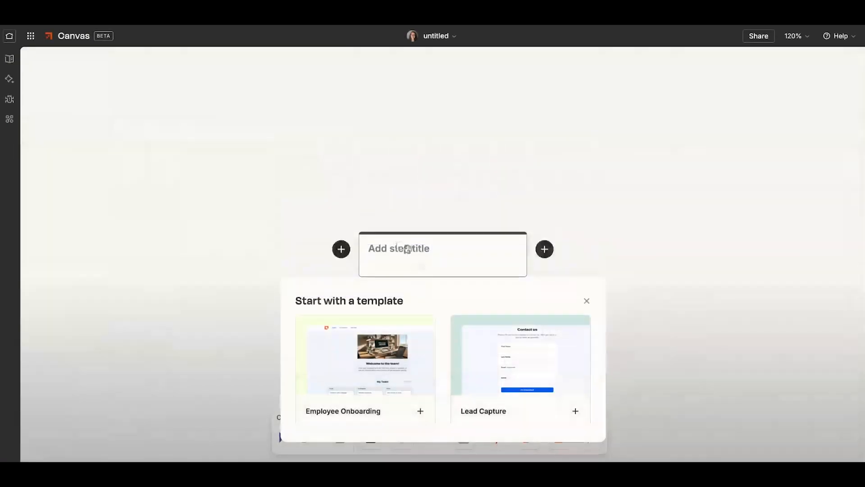
click(587, 302)
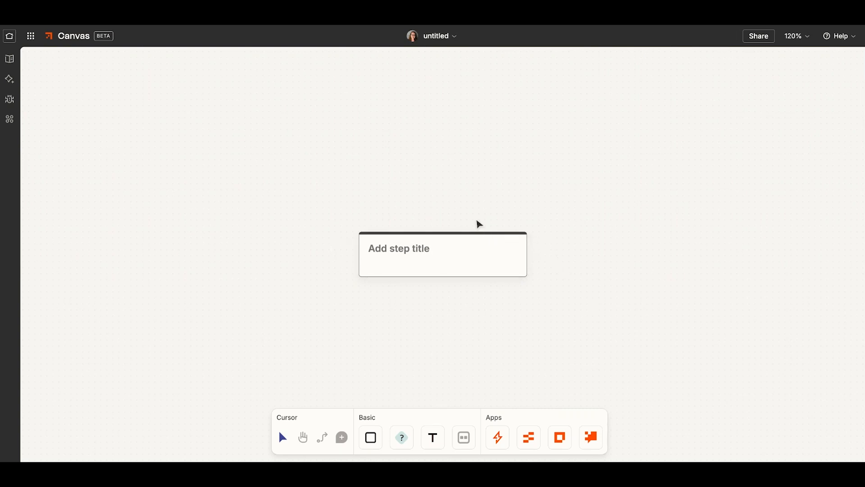
click(403, 250)
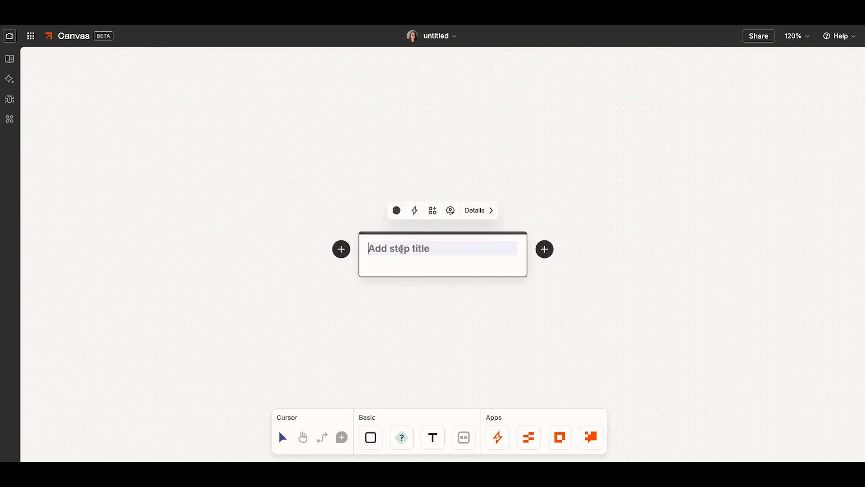
text(User fills out form)
- Assign the Interface app to the "User fills out form" step
click(432, 210)
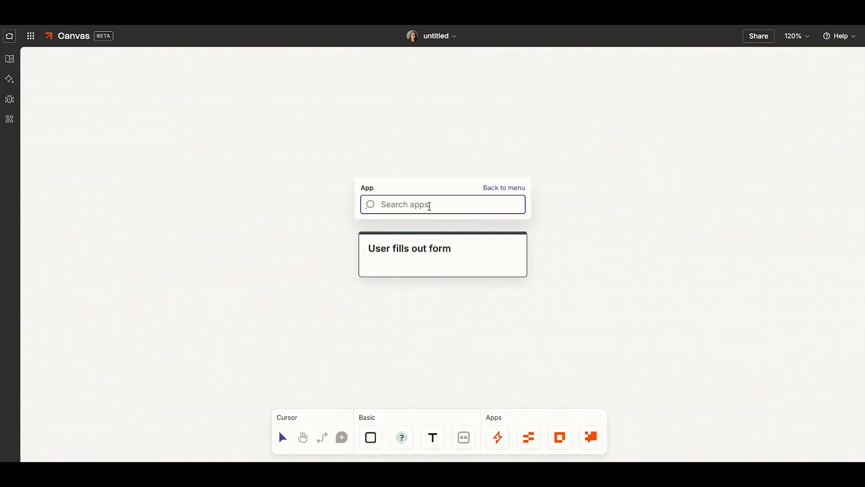
text(Interface)
click(424, 234)
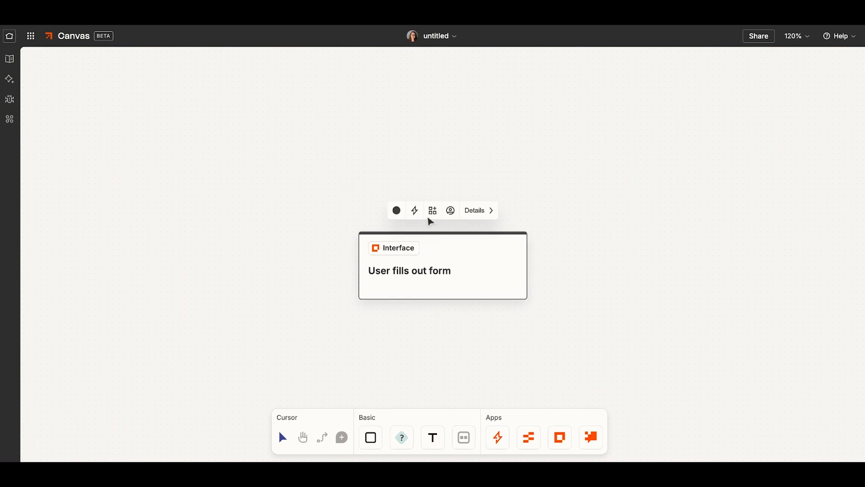
- Add a connected step after the form step, title it "store in Tables" and assign it the Zapier Tables app
click(545, 249)
click(585, 239)
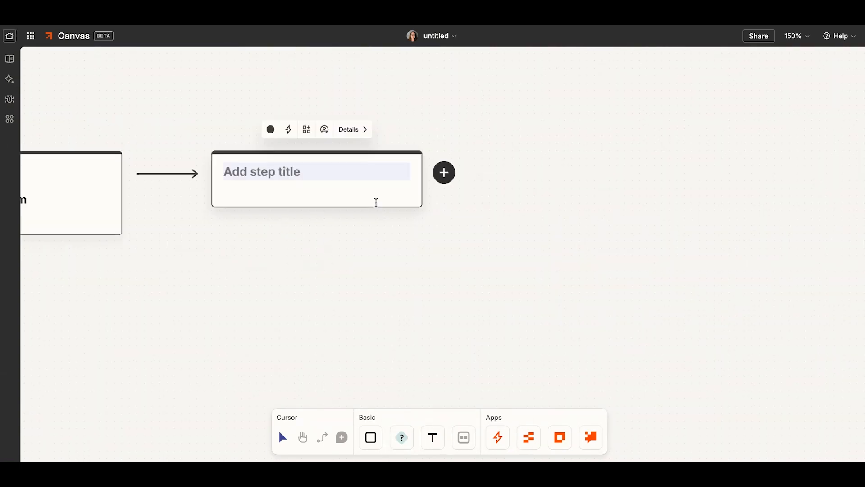
text(stor)
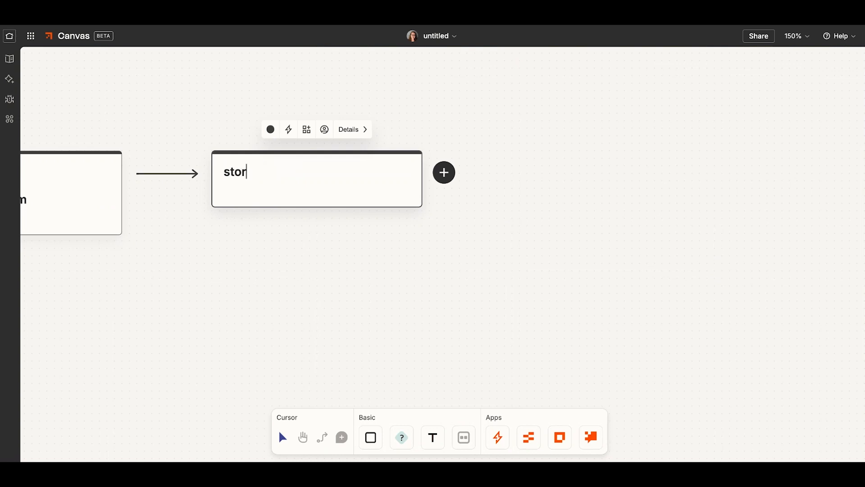
text(e in Tables)
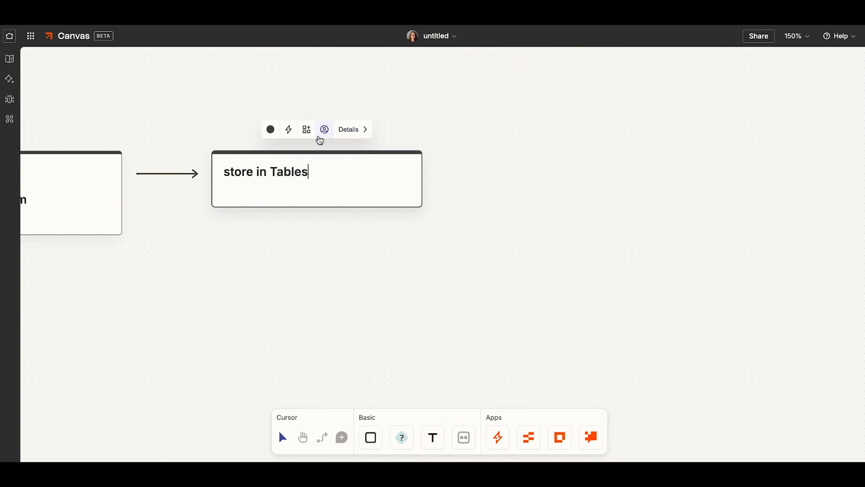
click(309, 131)
text(Table)
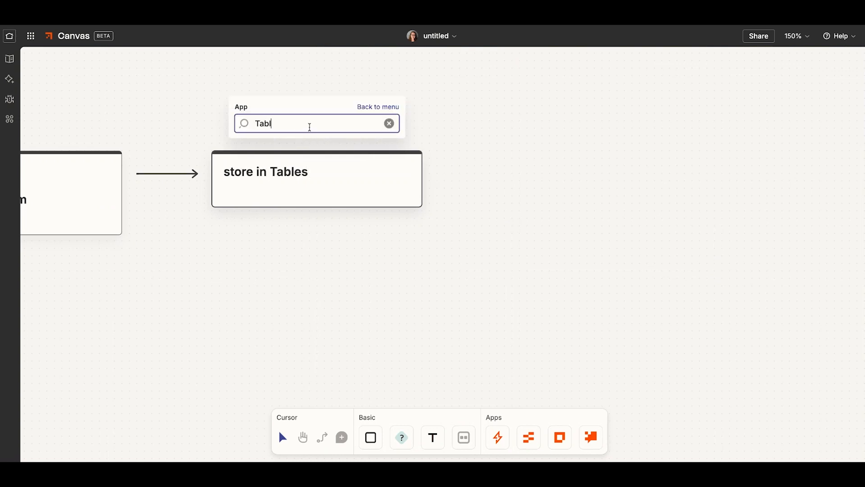
click(302, 175)
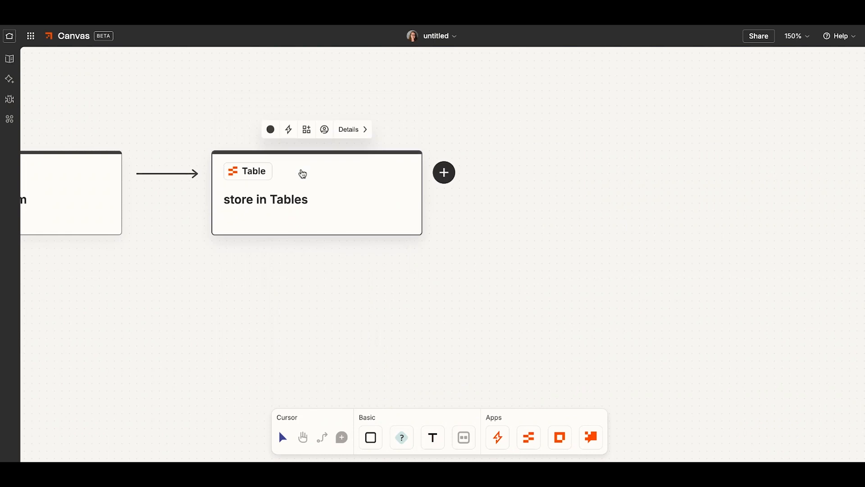
- Add a third connected step titled "when I get a new lead in the Table" and assign it the Zapier Tables app
click(444, 172)
click(490, 162)
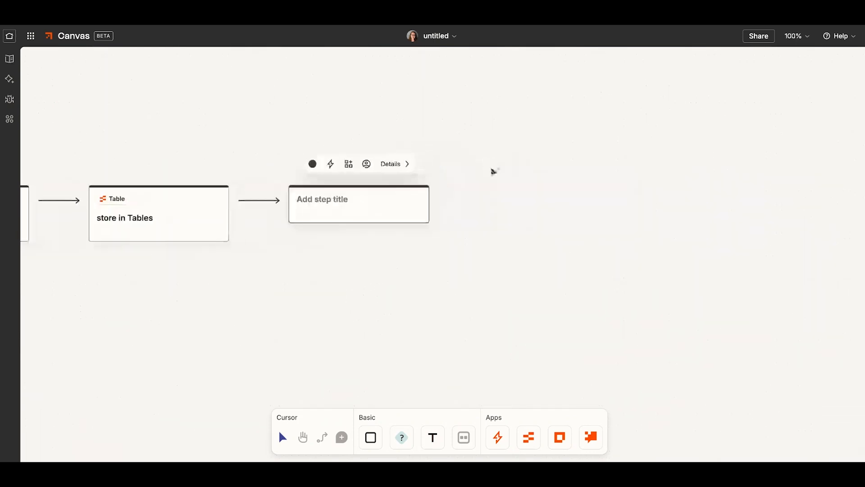
click(371, 199)
text(whe)
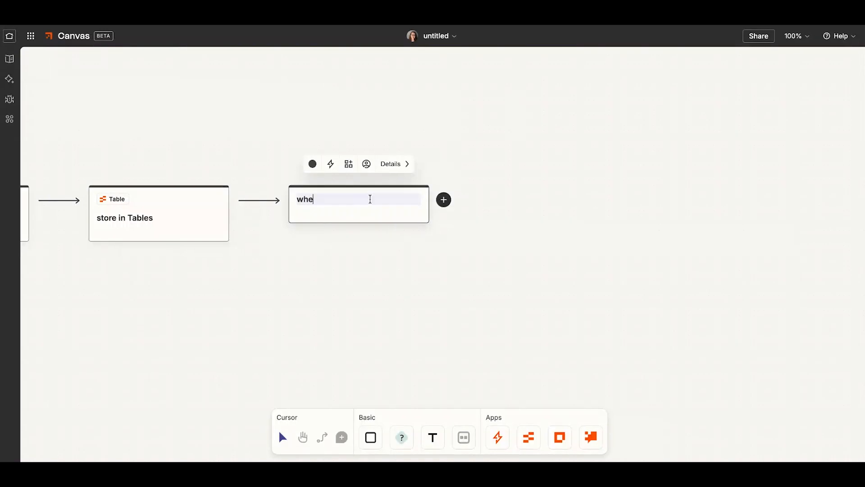
text(n I get a new lead in the Table)
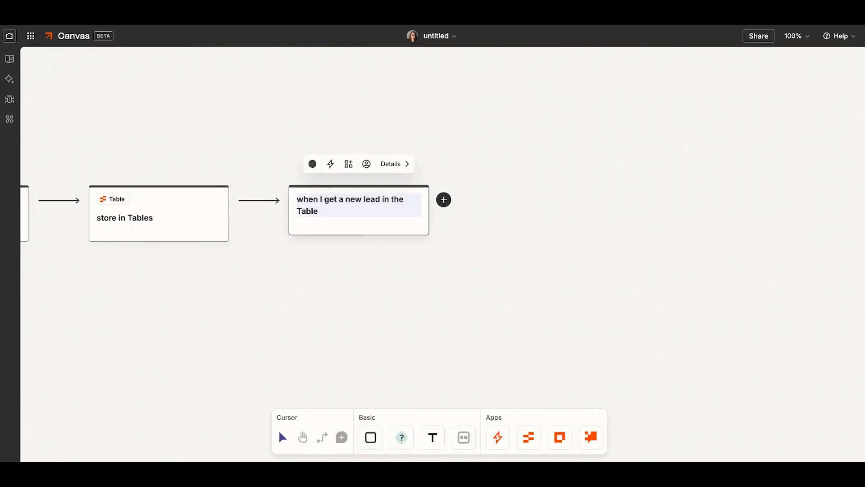
click(350, 163)
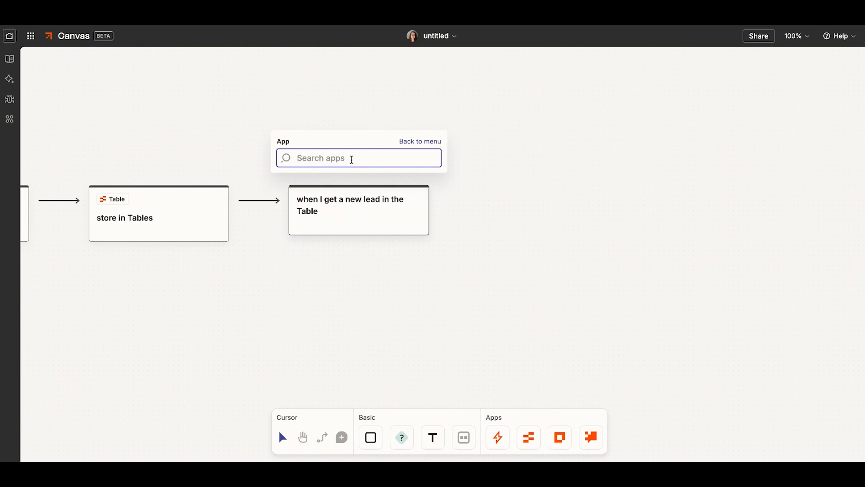
text(Table)
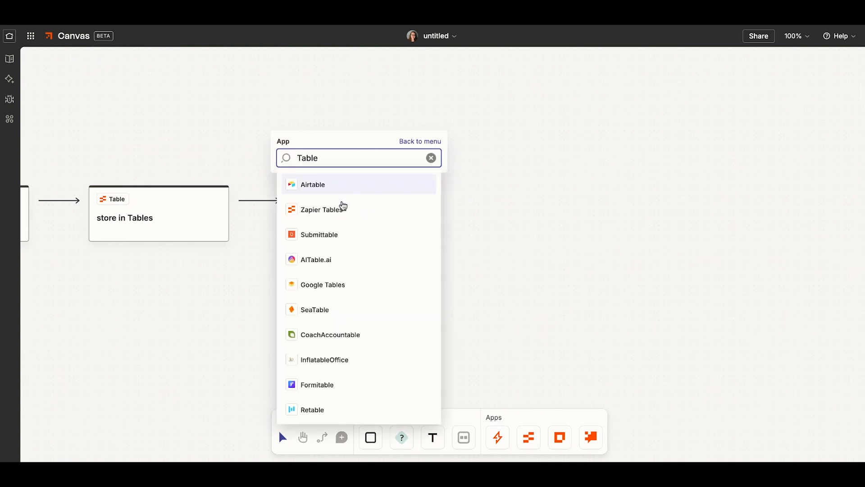
click(342, 210)
- Add a fourth connected step titled "send me a slack message" and assign it the Slack app
click(445, 200)
click(479, 192)
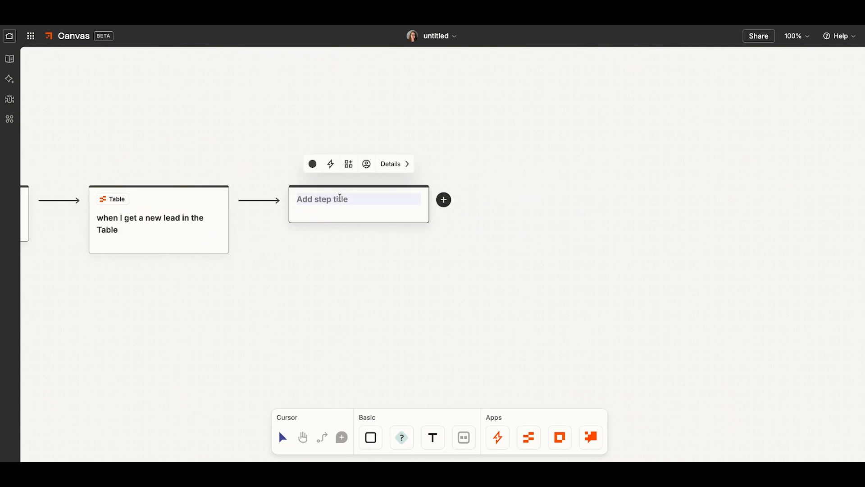
text(sned)
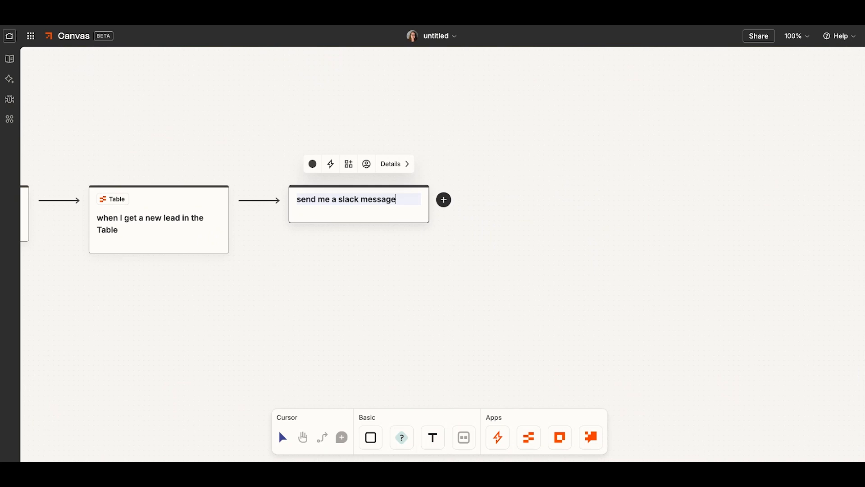
click(349, 164)
text(slack)
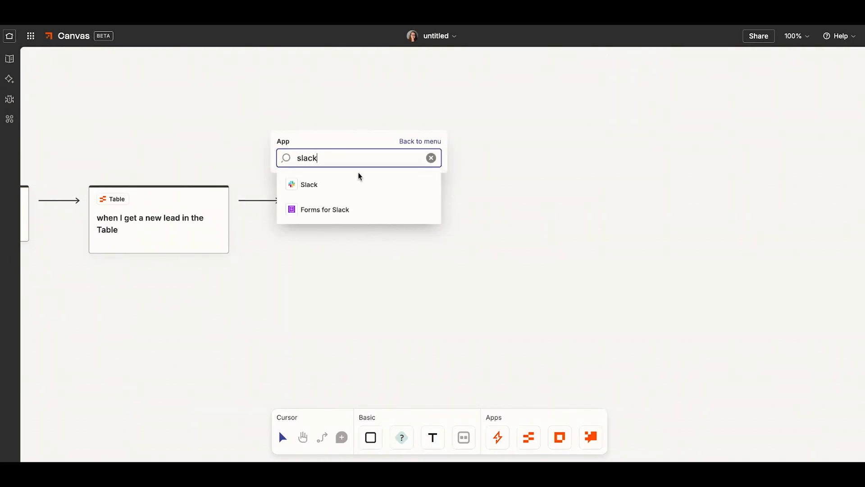
click(366, 183)
click(345, 128)
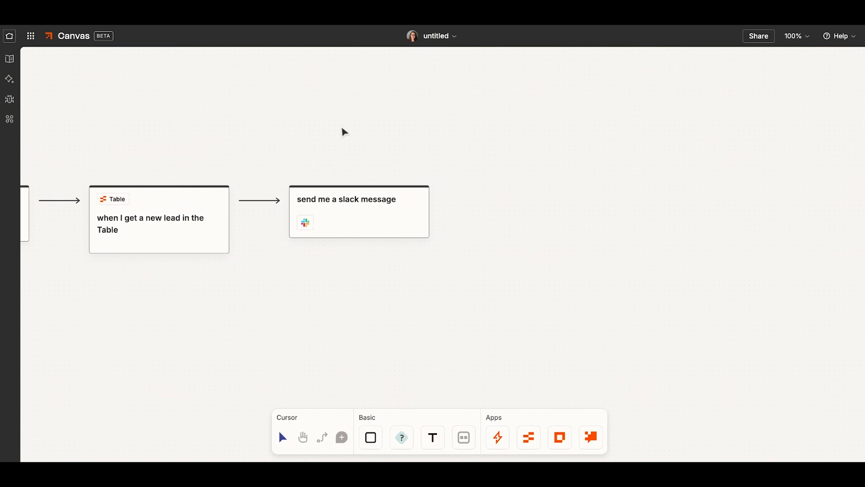
- Get a recommendation for the new-lead and Slack message steps and create the suggested Zap from it
scroll(345, 132, left, 10)
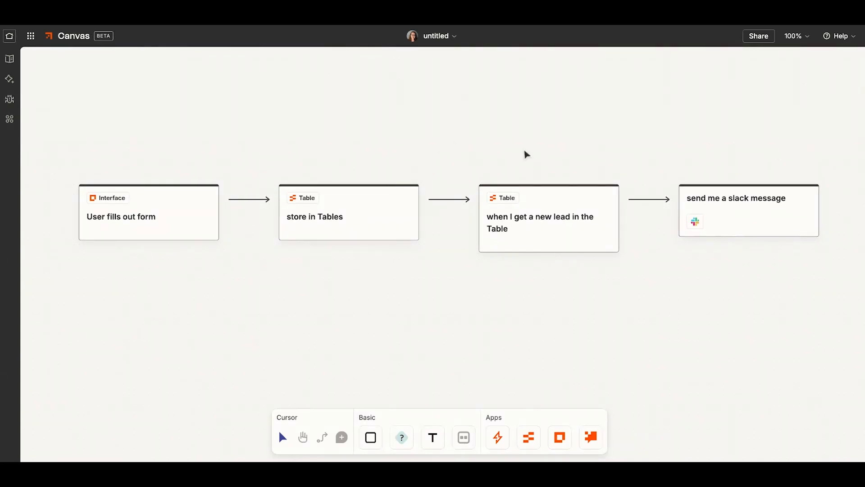
drag(527, 154, 721, 231)
click(726, 152)
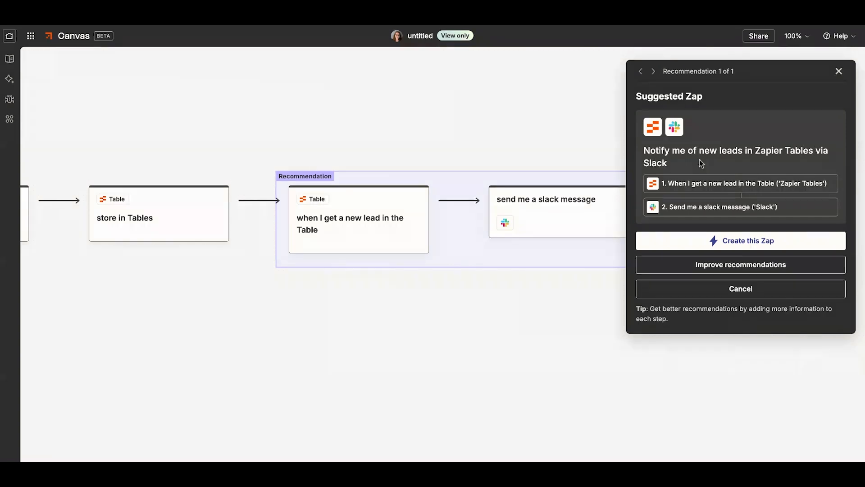
click(755, 240)
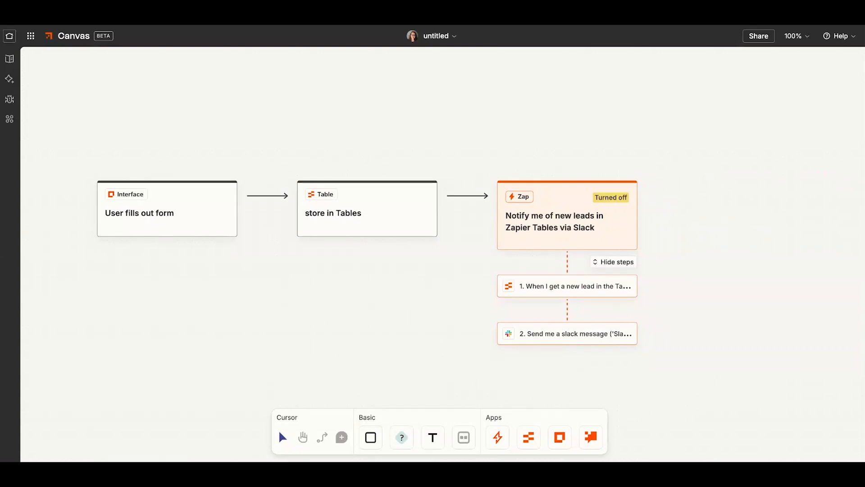
- Add "Lead" as the person or team involved in the "User fills out form" step
scroll(210, 207, up, 5)
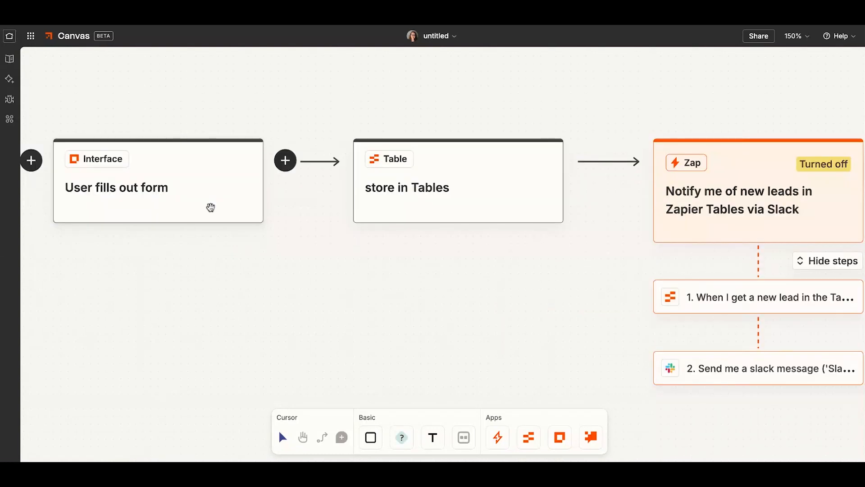
click(235, 205)
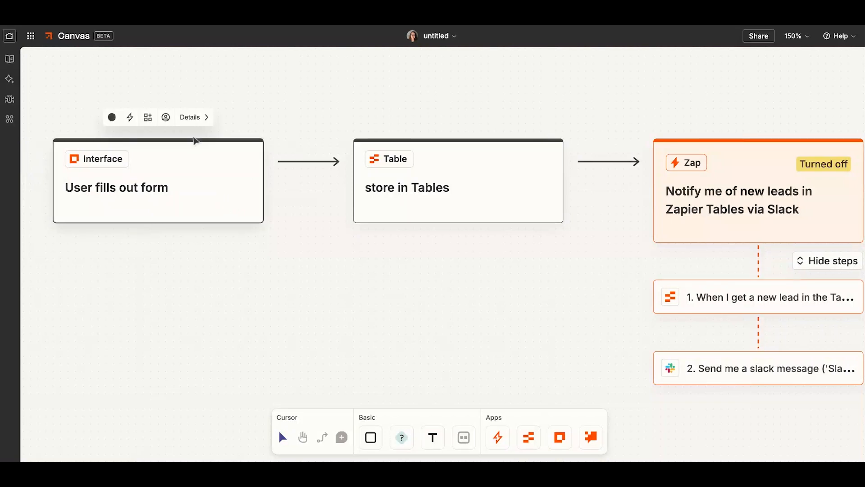
click(169, 116)
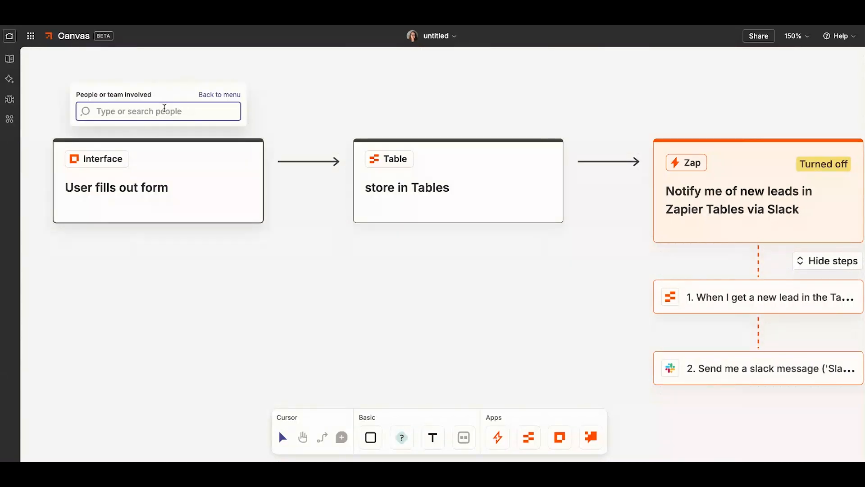
text(Lead)
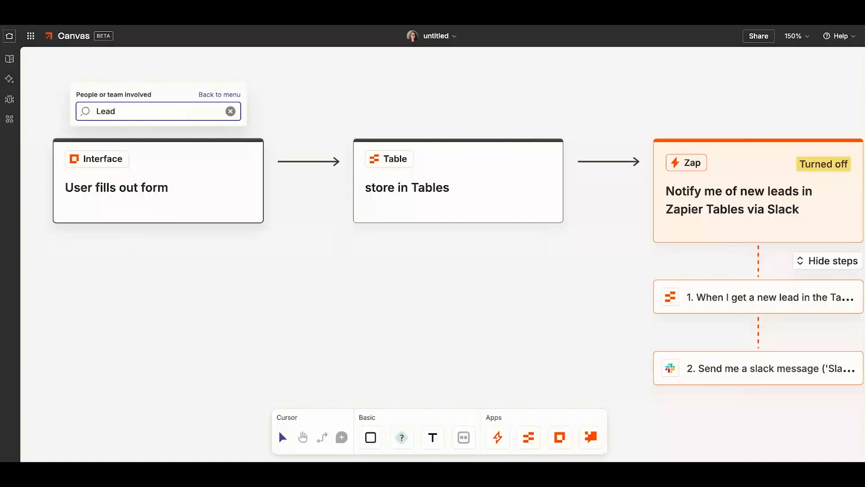
key(Return)
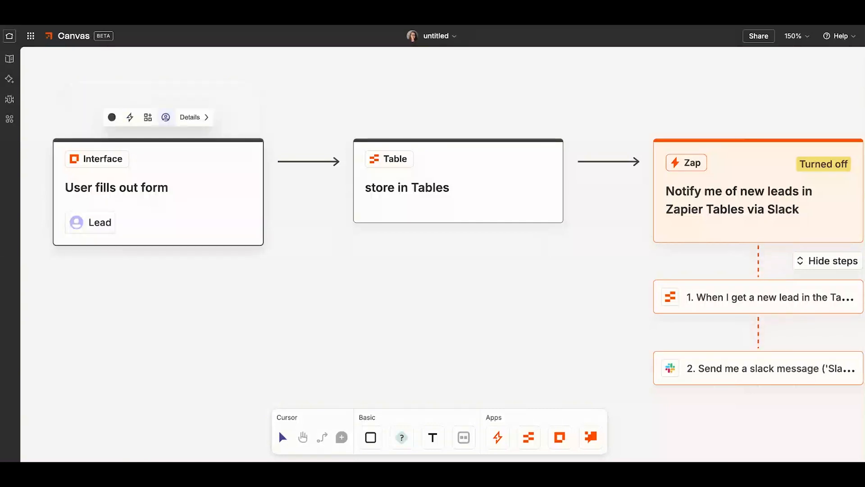
- Change the colour of the "store in Tables" step to red (#E87057)
click(441, 141)
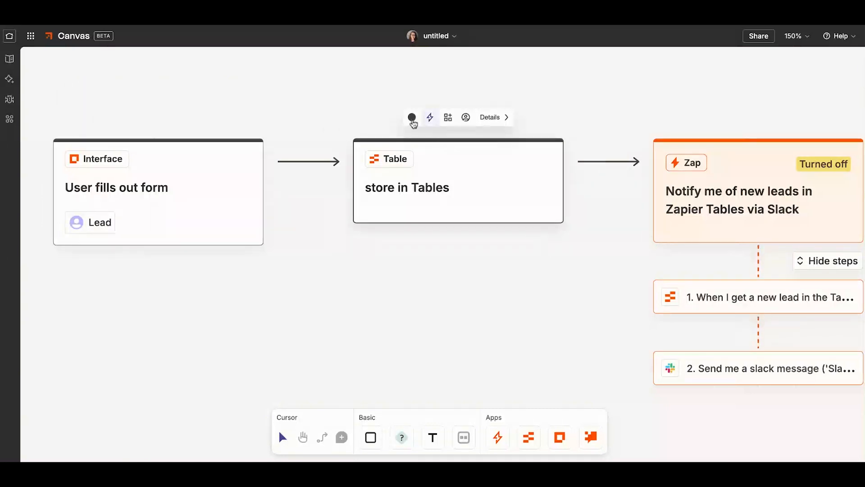
click(410, 118)
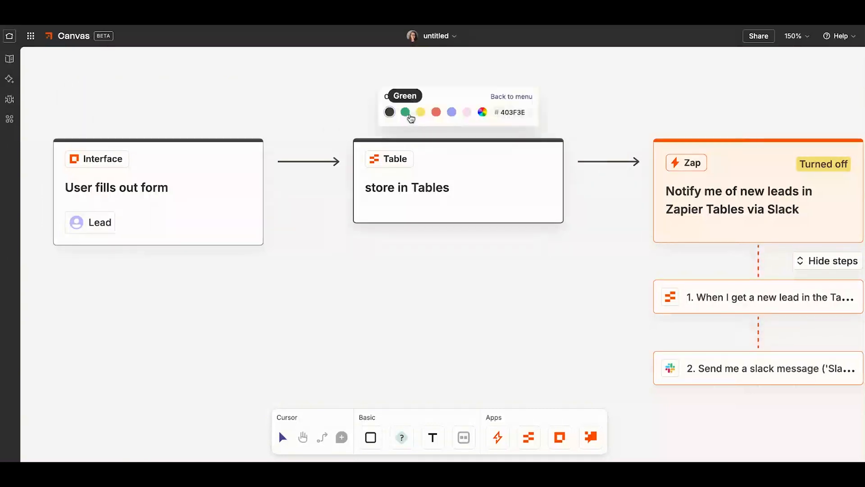
click(436, 111)
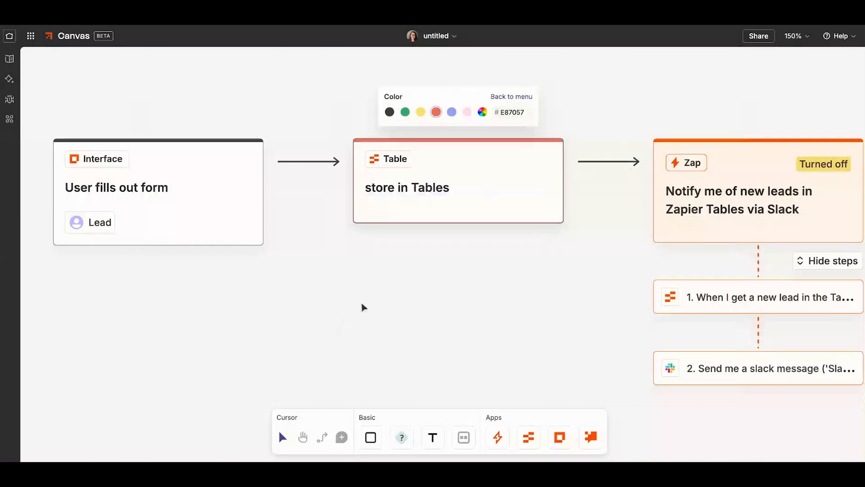
click(373, 302)
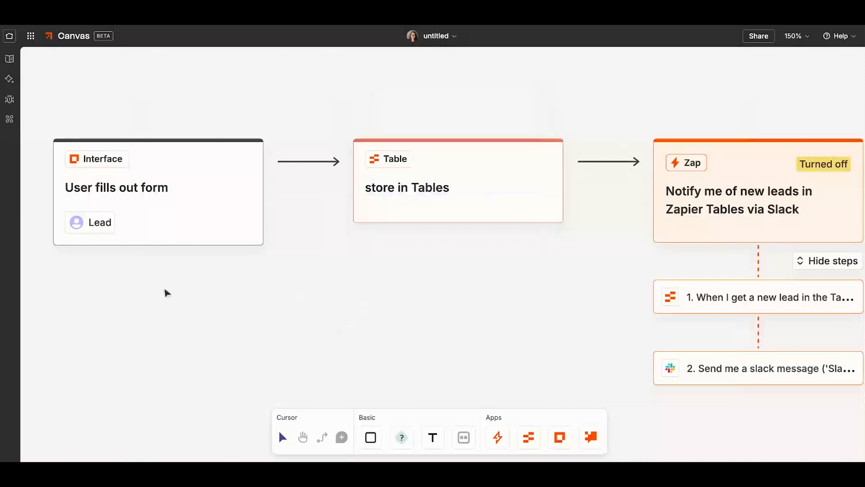
- Add a text box above the workflow, near the Zap, with the bold heading "To Do"
scroll(147, 295, up, 1)
click(432, 437)
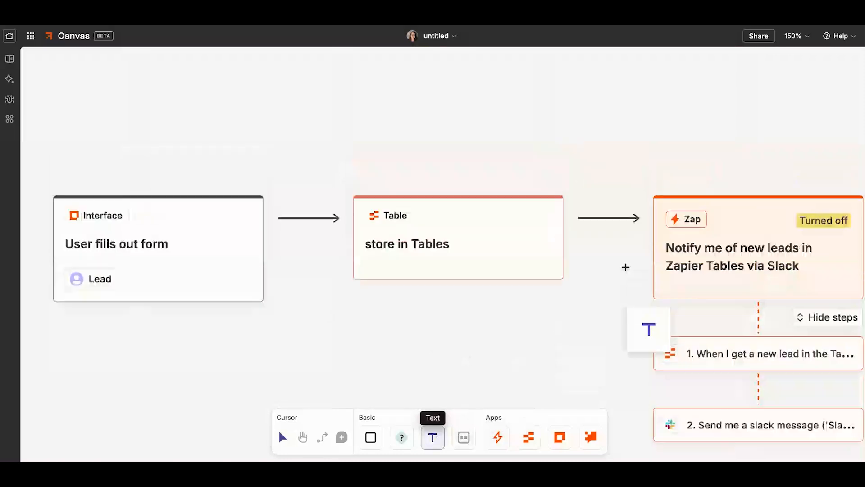
scroll(625, 267, up, 5)
click(596, 133)
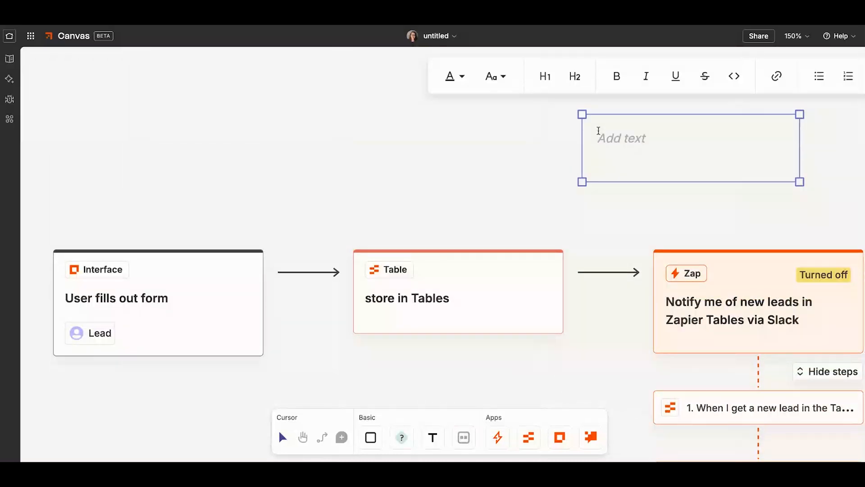
key(ctrl+b)
text(To Do)
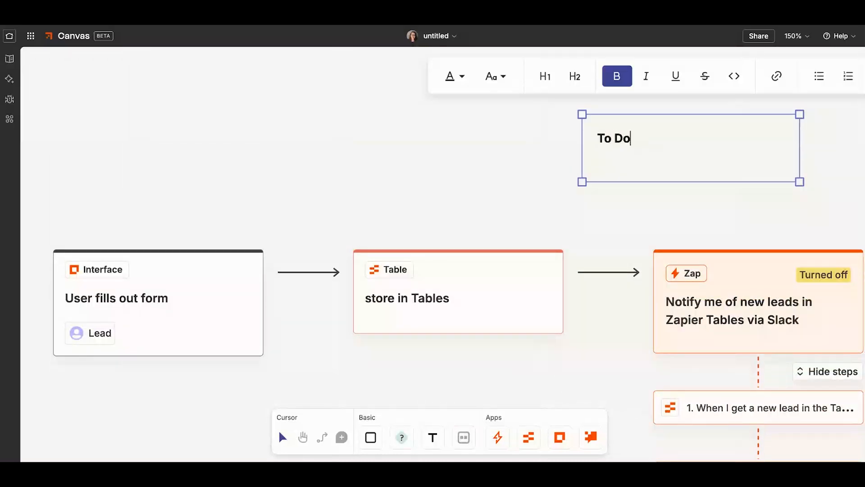
key(Return)
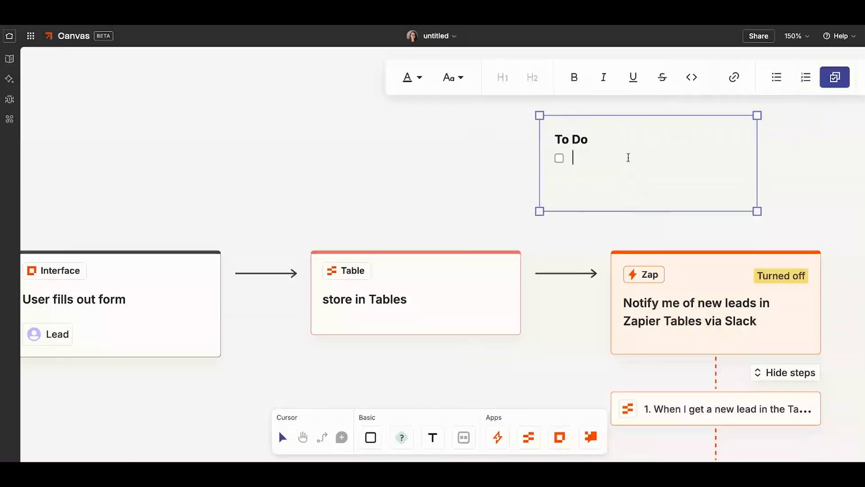
- Add the checklist items "Finish customizing my form" and "Setup my Zap" under the To Do heading
text(Finish customizing my form)
key(Return)
text(Setup my Zap)
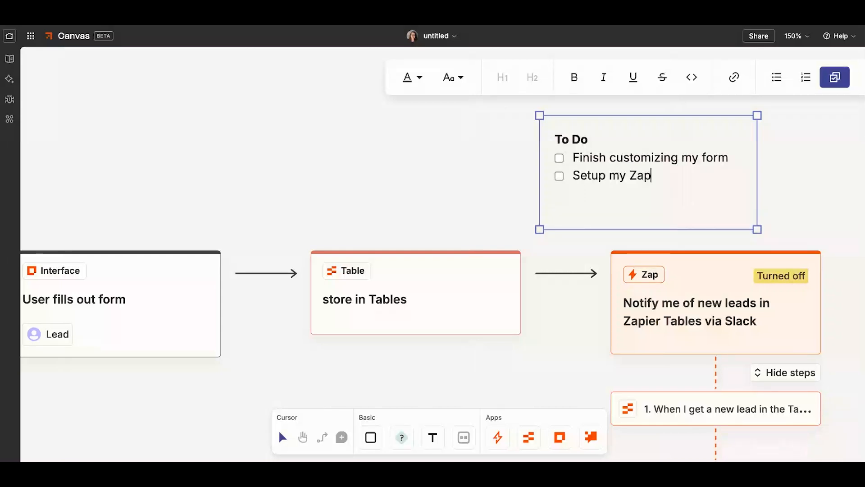
click(334, 168)
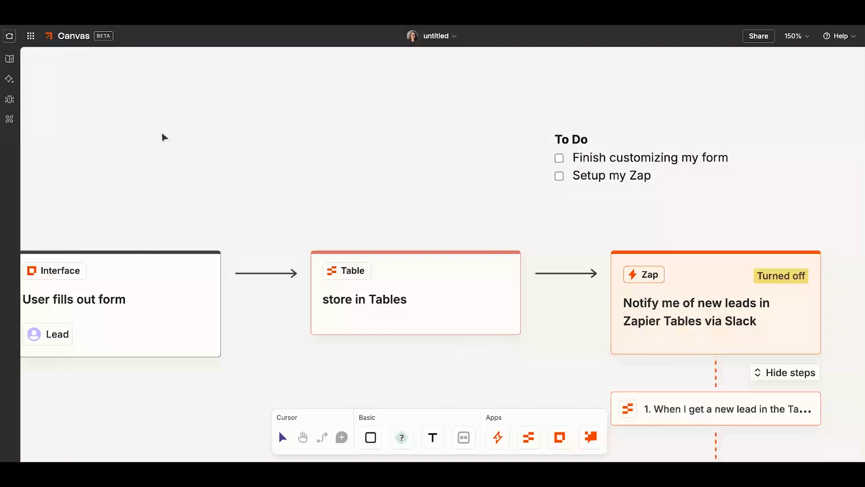
scroll(183, 145, down, 3)
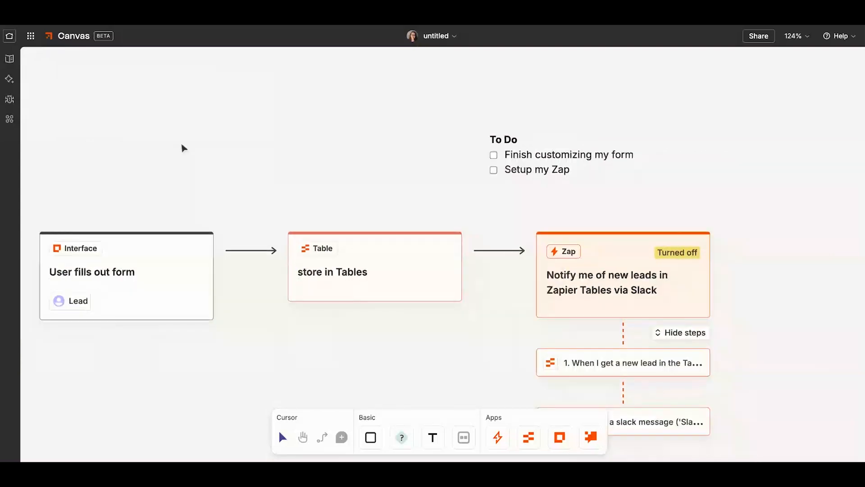
scroll(185, 149, down, 2)
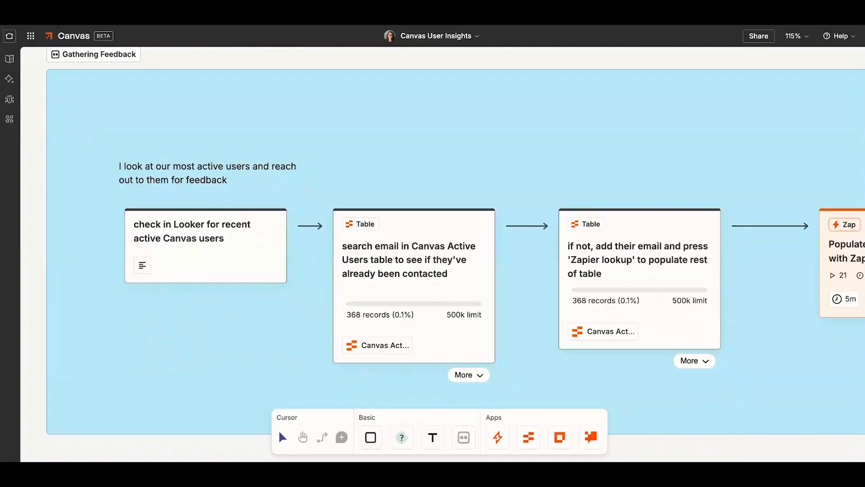
- In the Canvas User Insights canvas, expand the fields of the "search email in Canvas Active Users table" step and examine the flow up to the Zap's time saved
scroll(441, 252, down, 1)
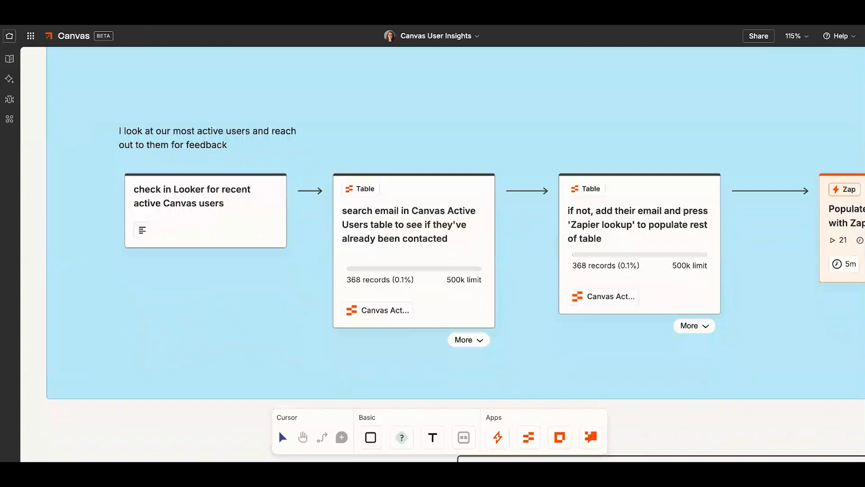
scroll(512, 156, down, 2)
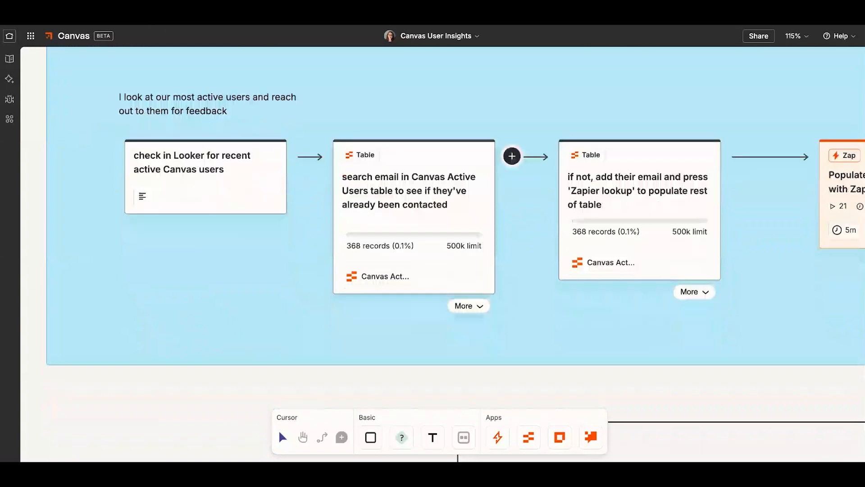
click(469, 306)
scroll(376, 238, down, 3)
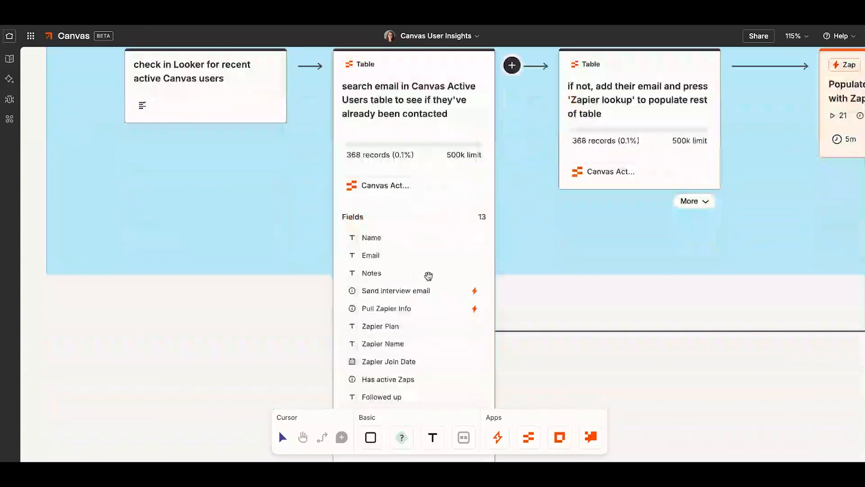
scroll(374, 332, up, 2)
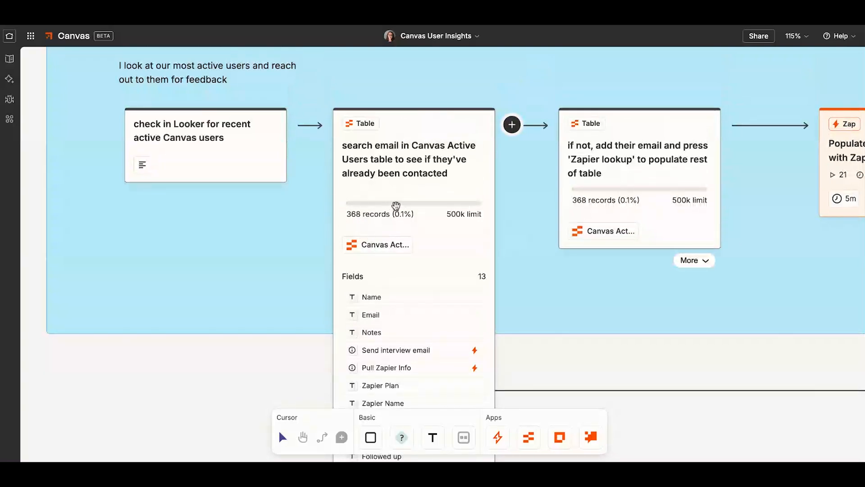
scroll(442, 198, right, 5)
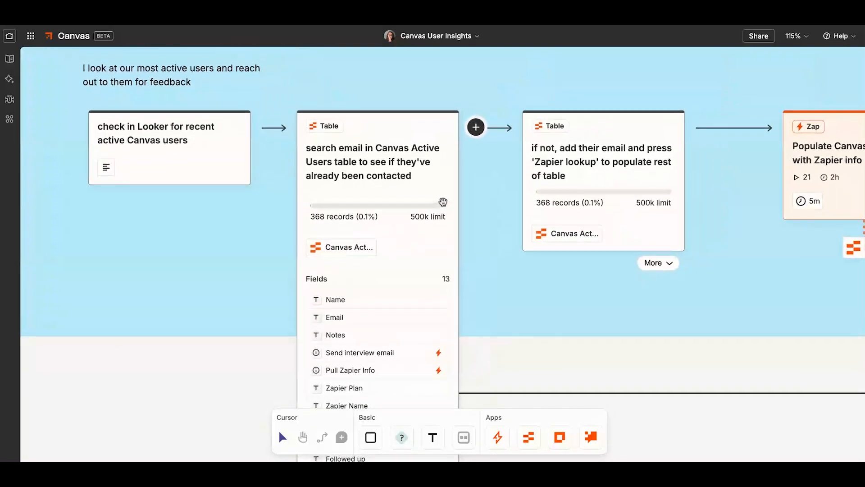
scroll(744, 214, right, 4)
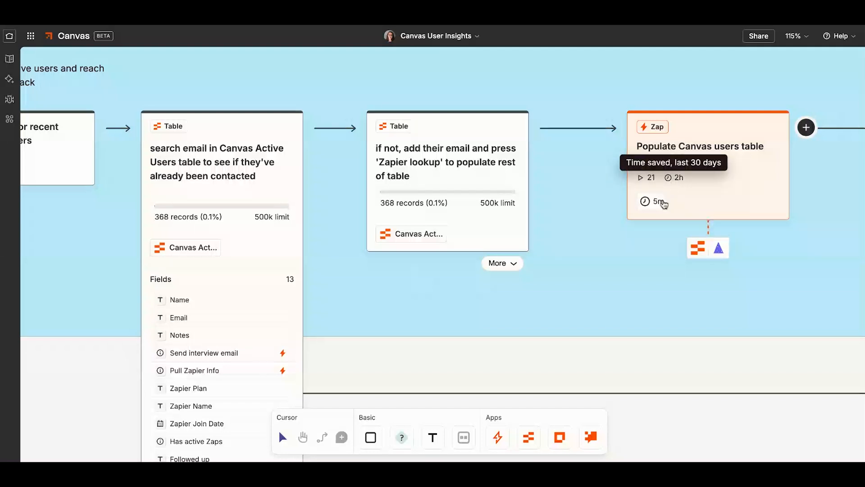
- Review the canvas summary of time saved, Zap runs, actors and apps, and close it to look over the wider Gathering Feedback workflow
click(9, 59)
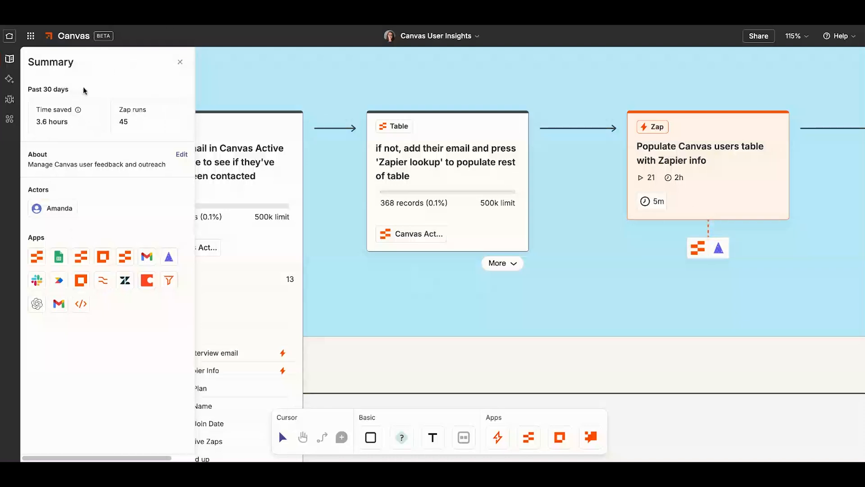
click(182, 64)
scroll(377, 290, down, 6)
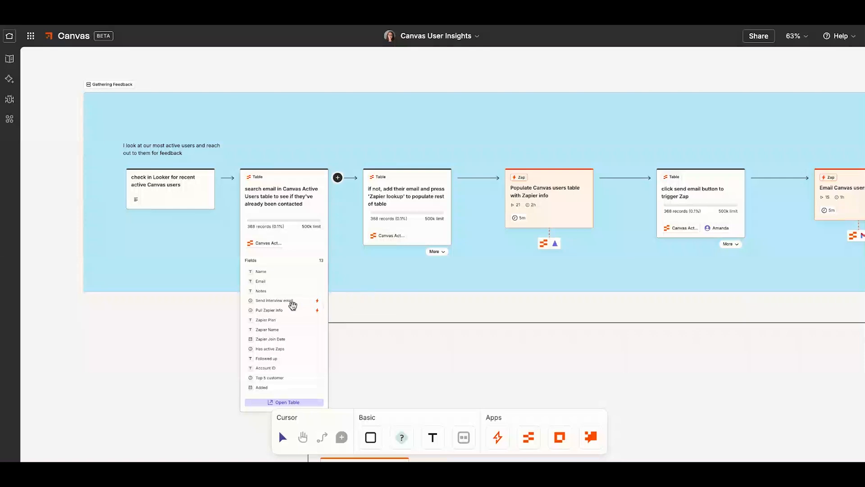
scroll(290, 303, down, 2)
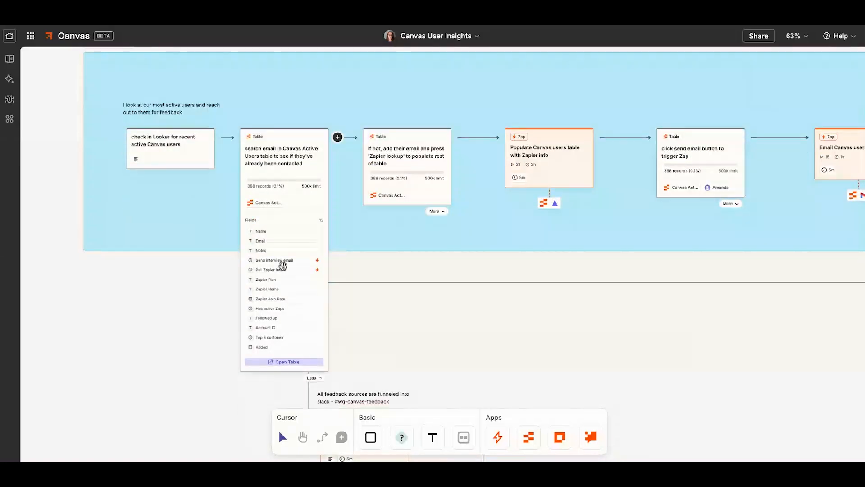